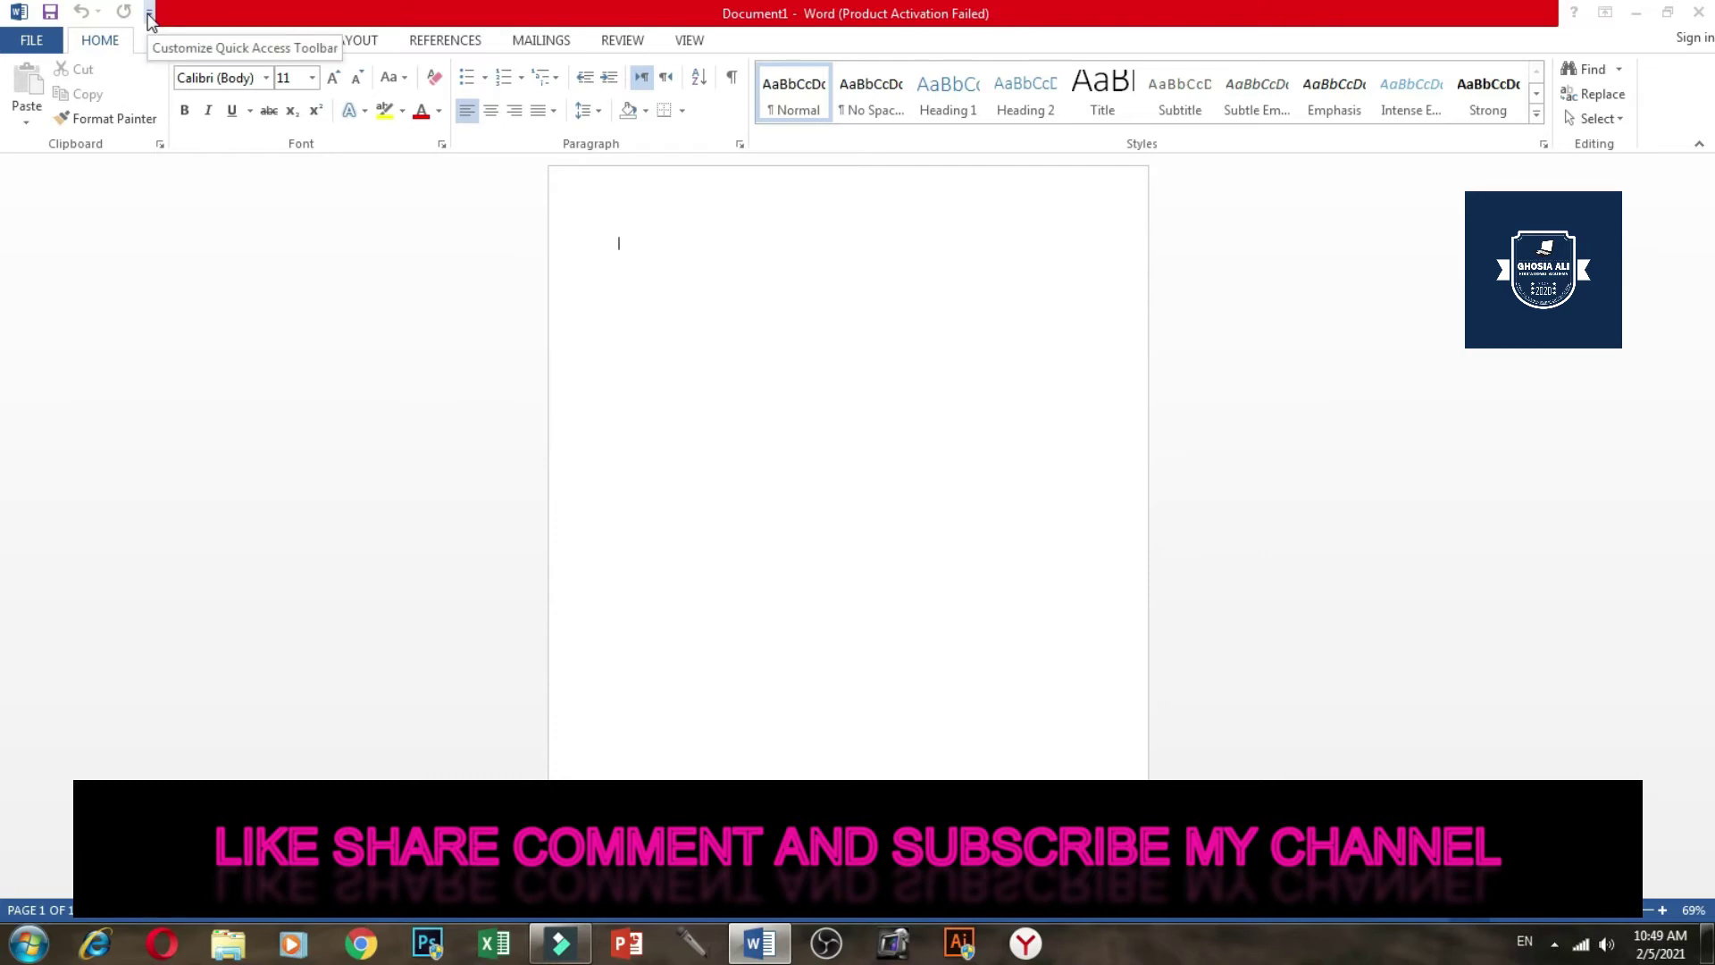
- Add the Open command to the Quick Access Toolbar, preview the Open screen, then remove it
{"action": "left_click", "coordinate": [149, 14]}
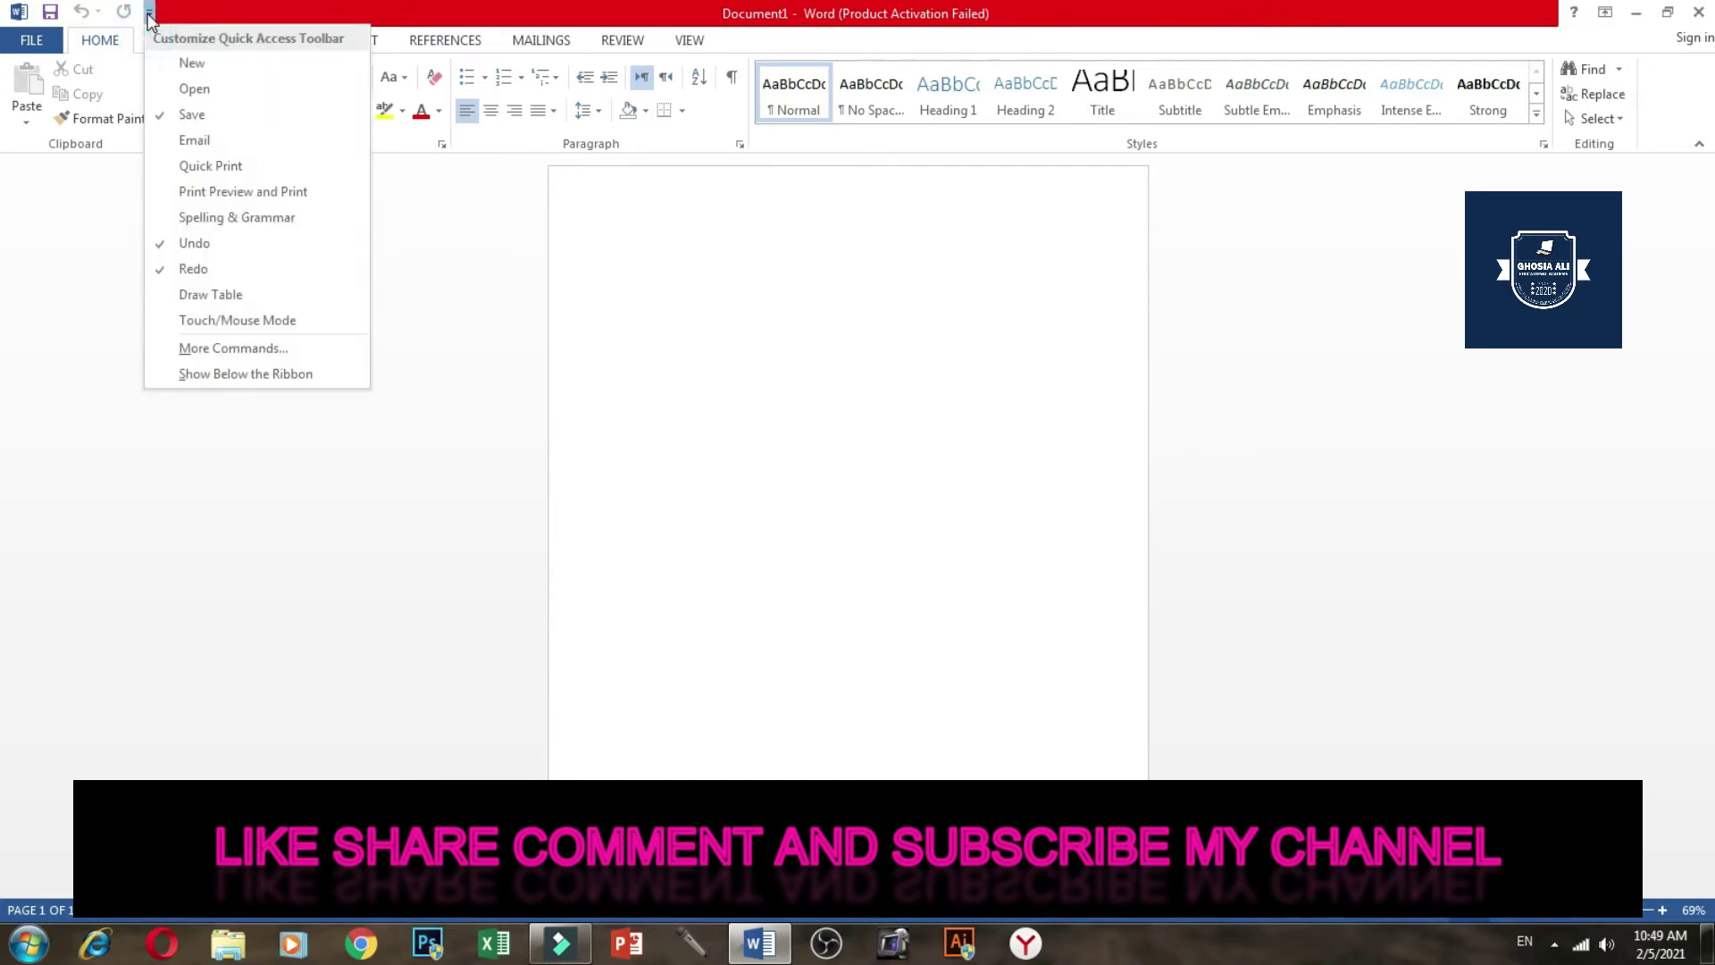
{"action": "left_click", "coordinate": [239, 96]}
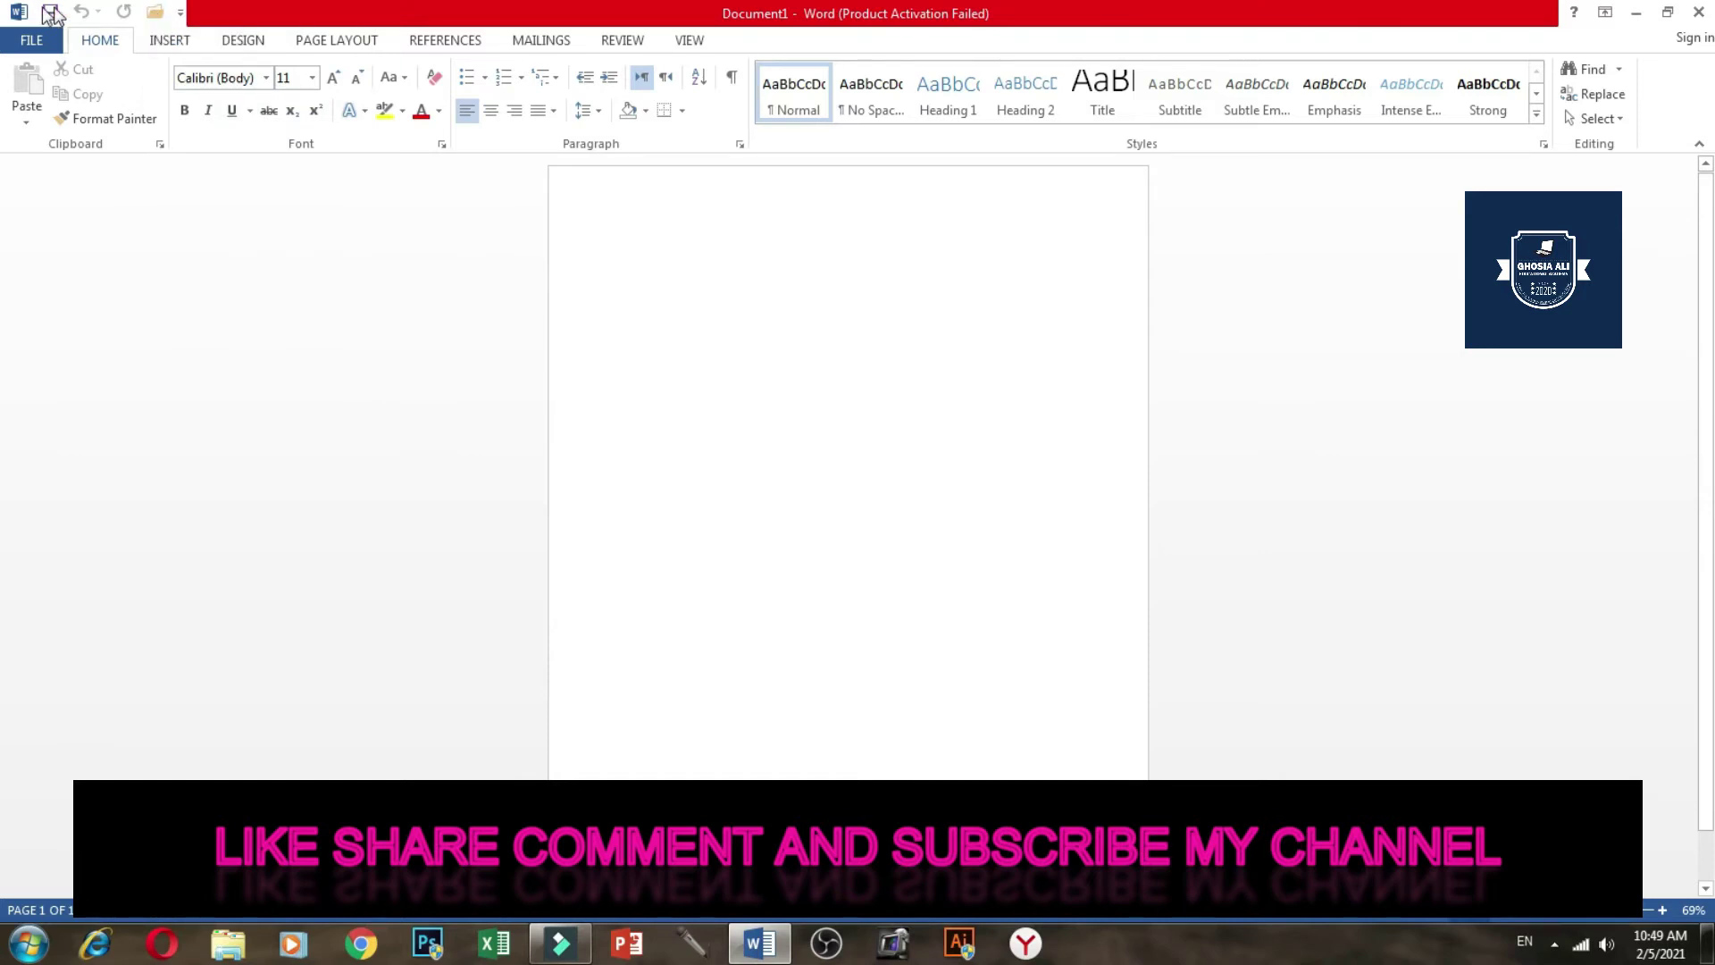
{"action": "left_click", "coordinate": [31, 37]}
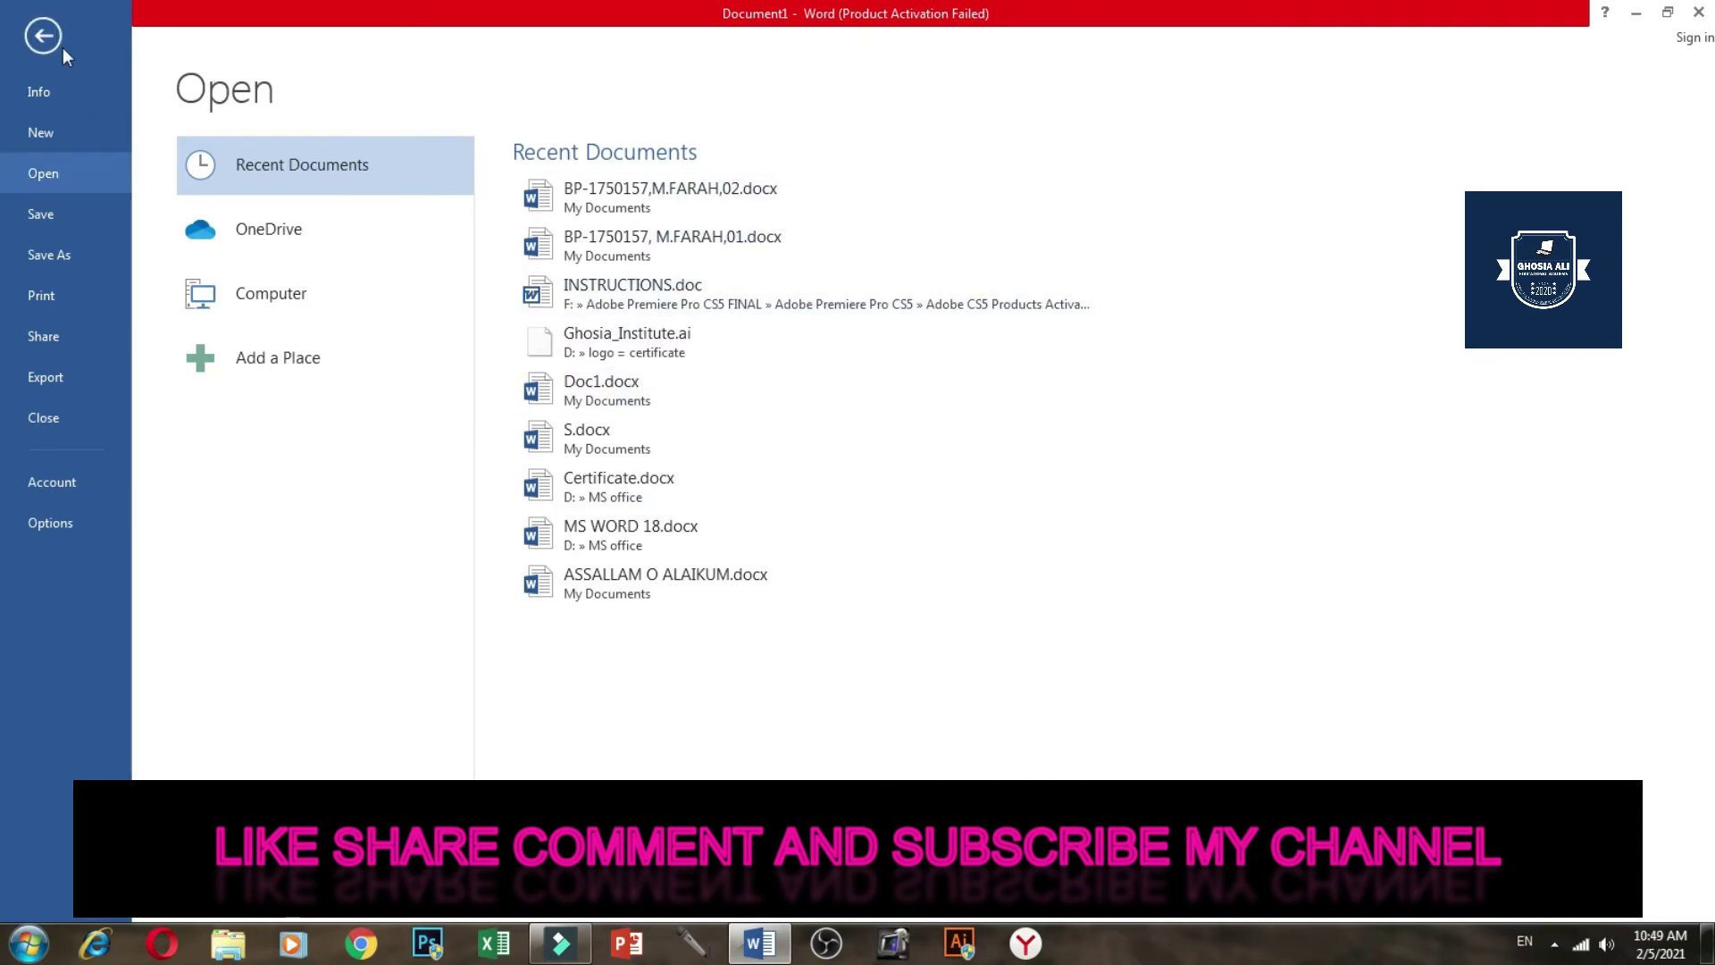
{"action": "left_click", "coordinate": [42, 37]}
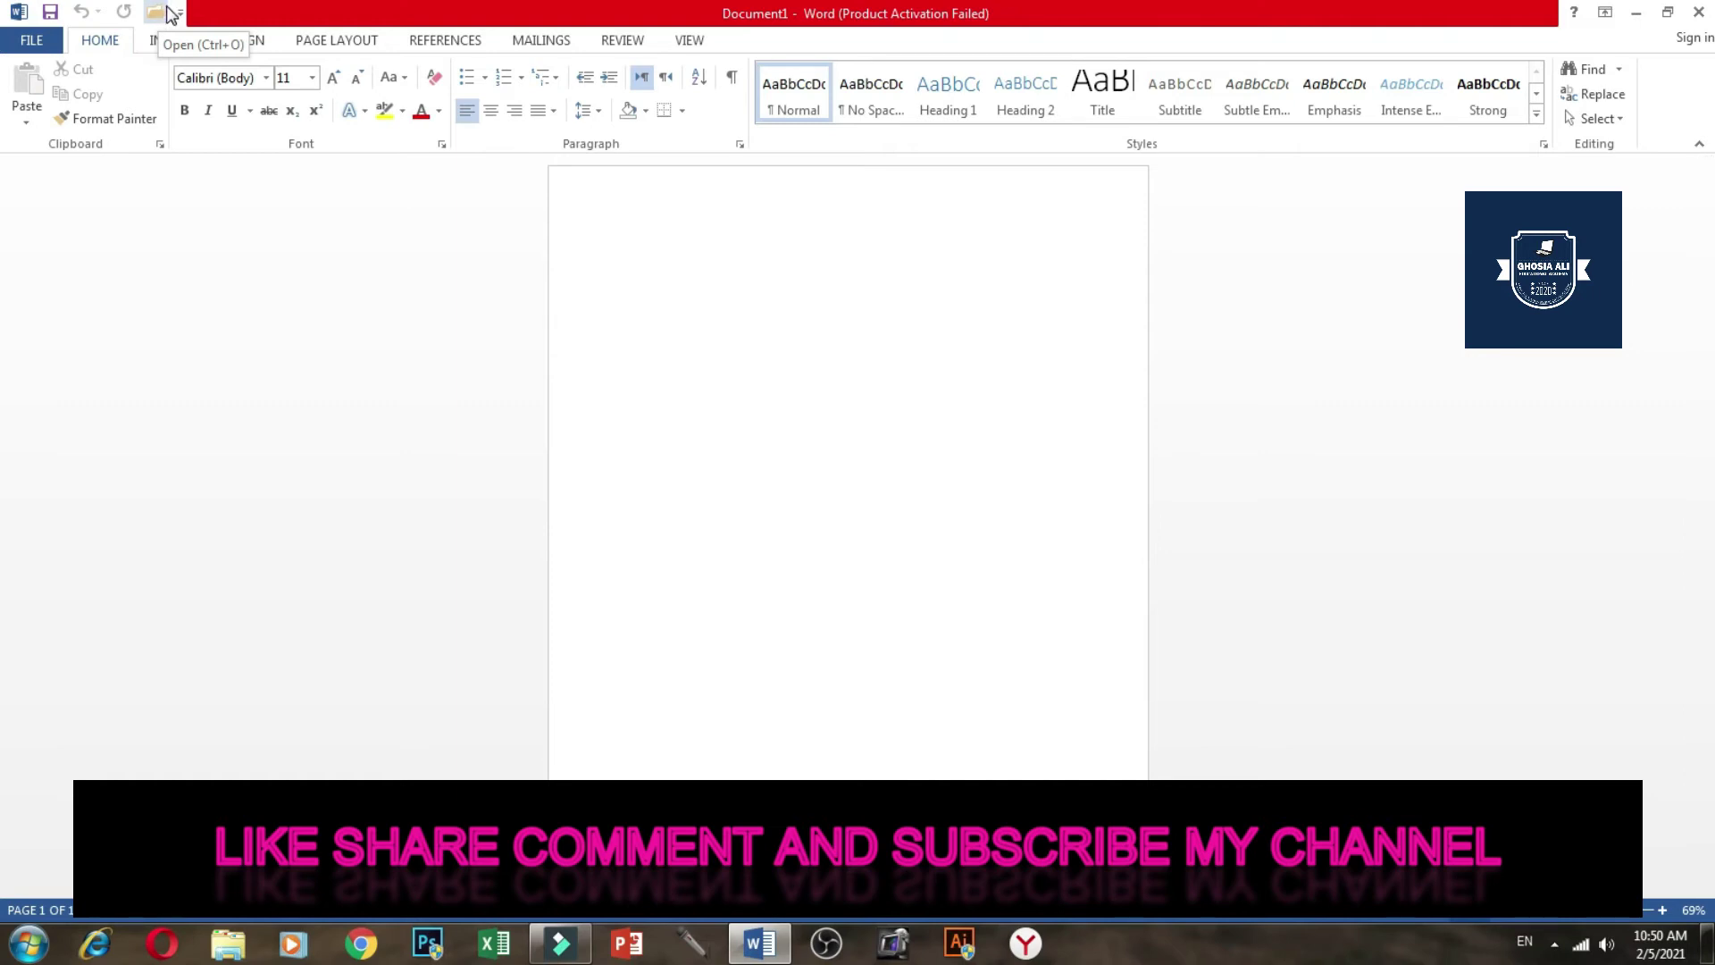
{"action": "left_click", "coordinate": [180, 13]}
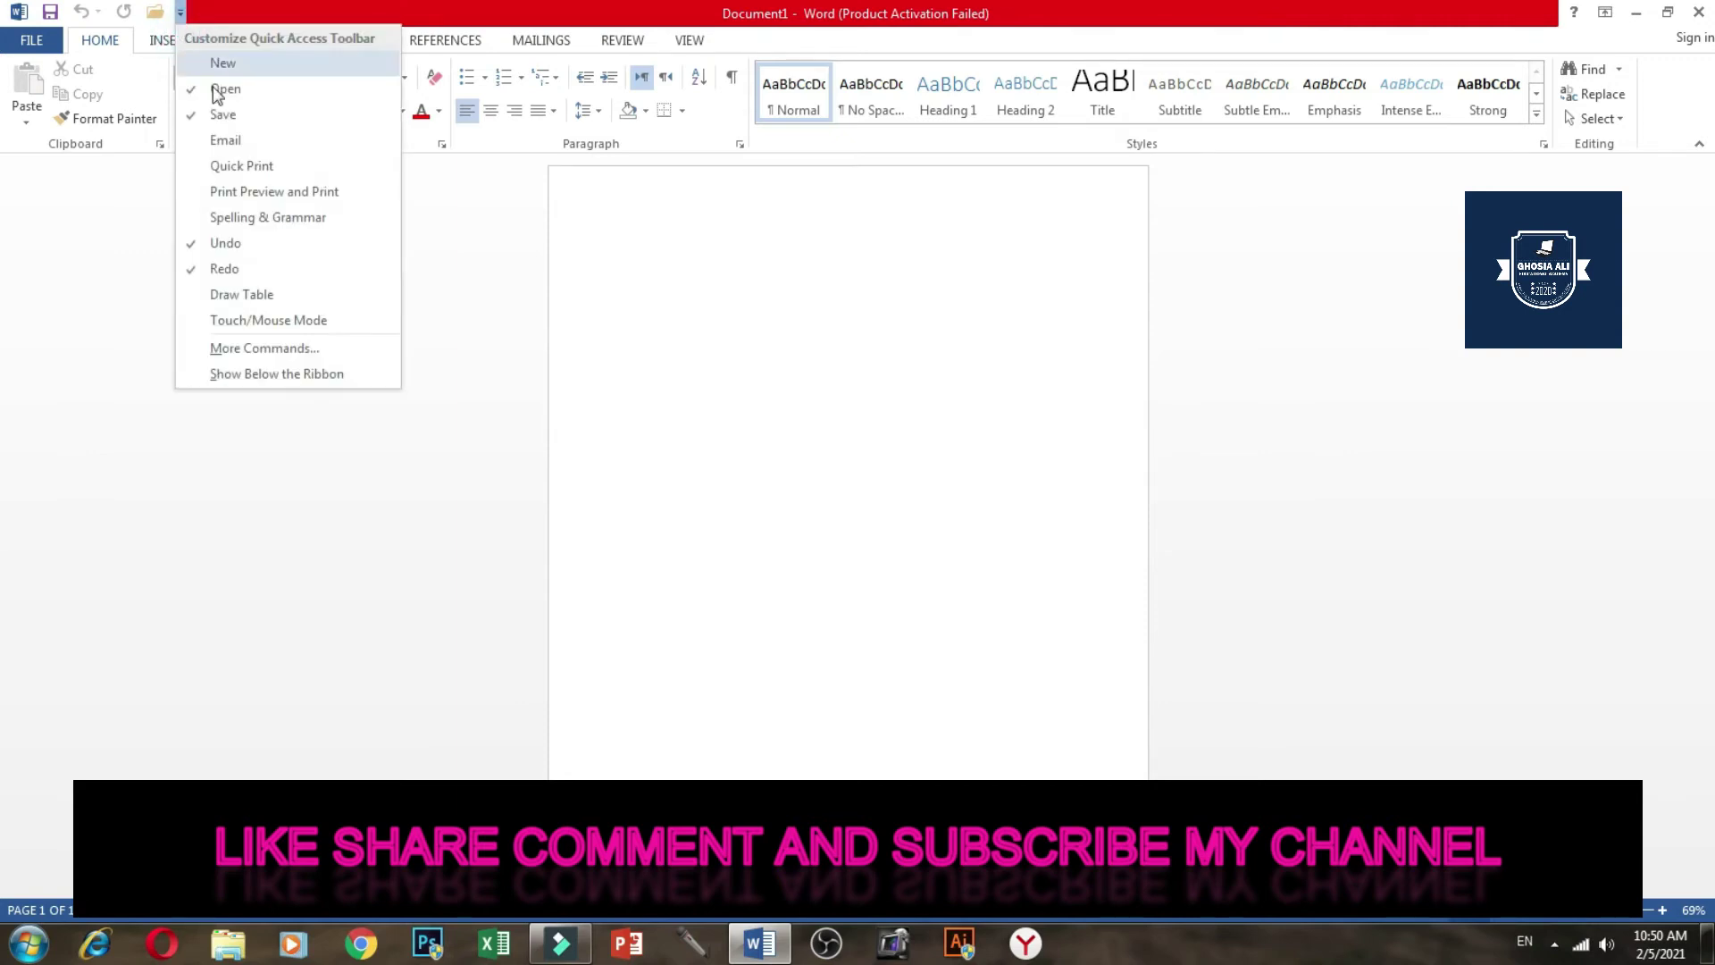
{"action": "left_click", "coordinate": [266, 87]}
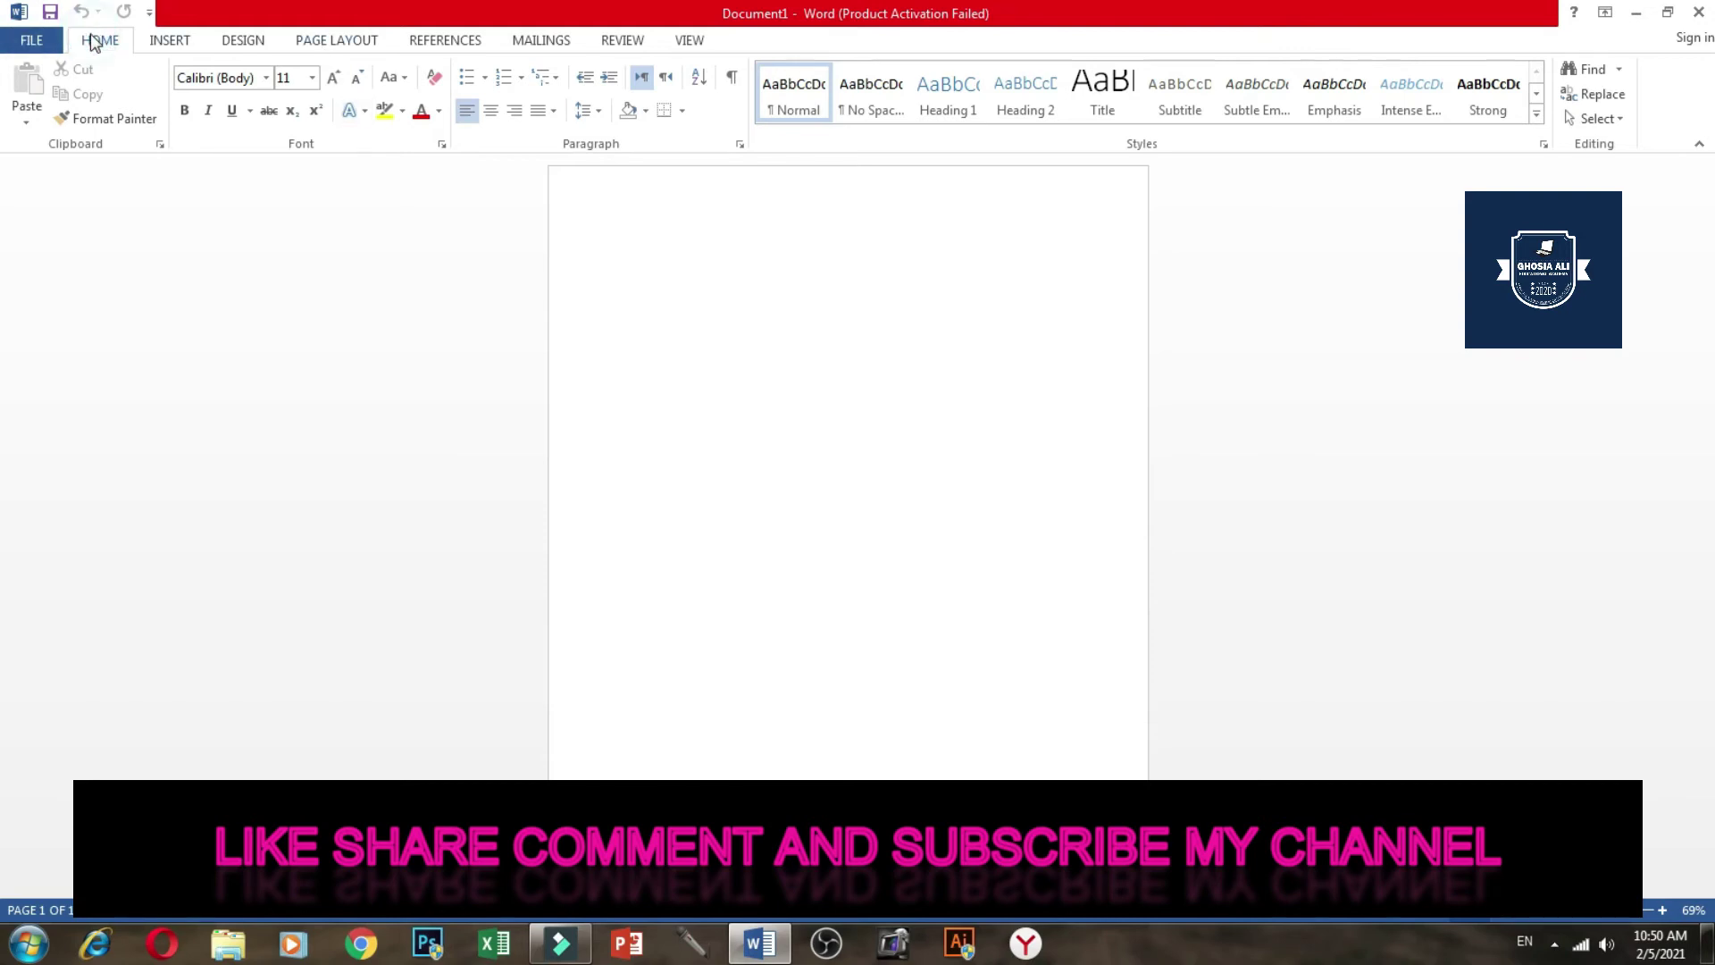
- Tour the Insert, Design, Page Layout, References, Mailings, Review and View ribbon tabs, ending on Home
{"action": "left_click", "coordinate": [185, 37]}
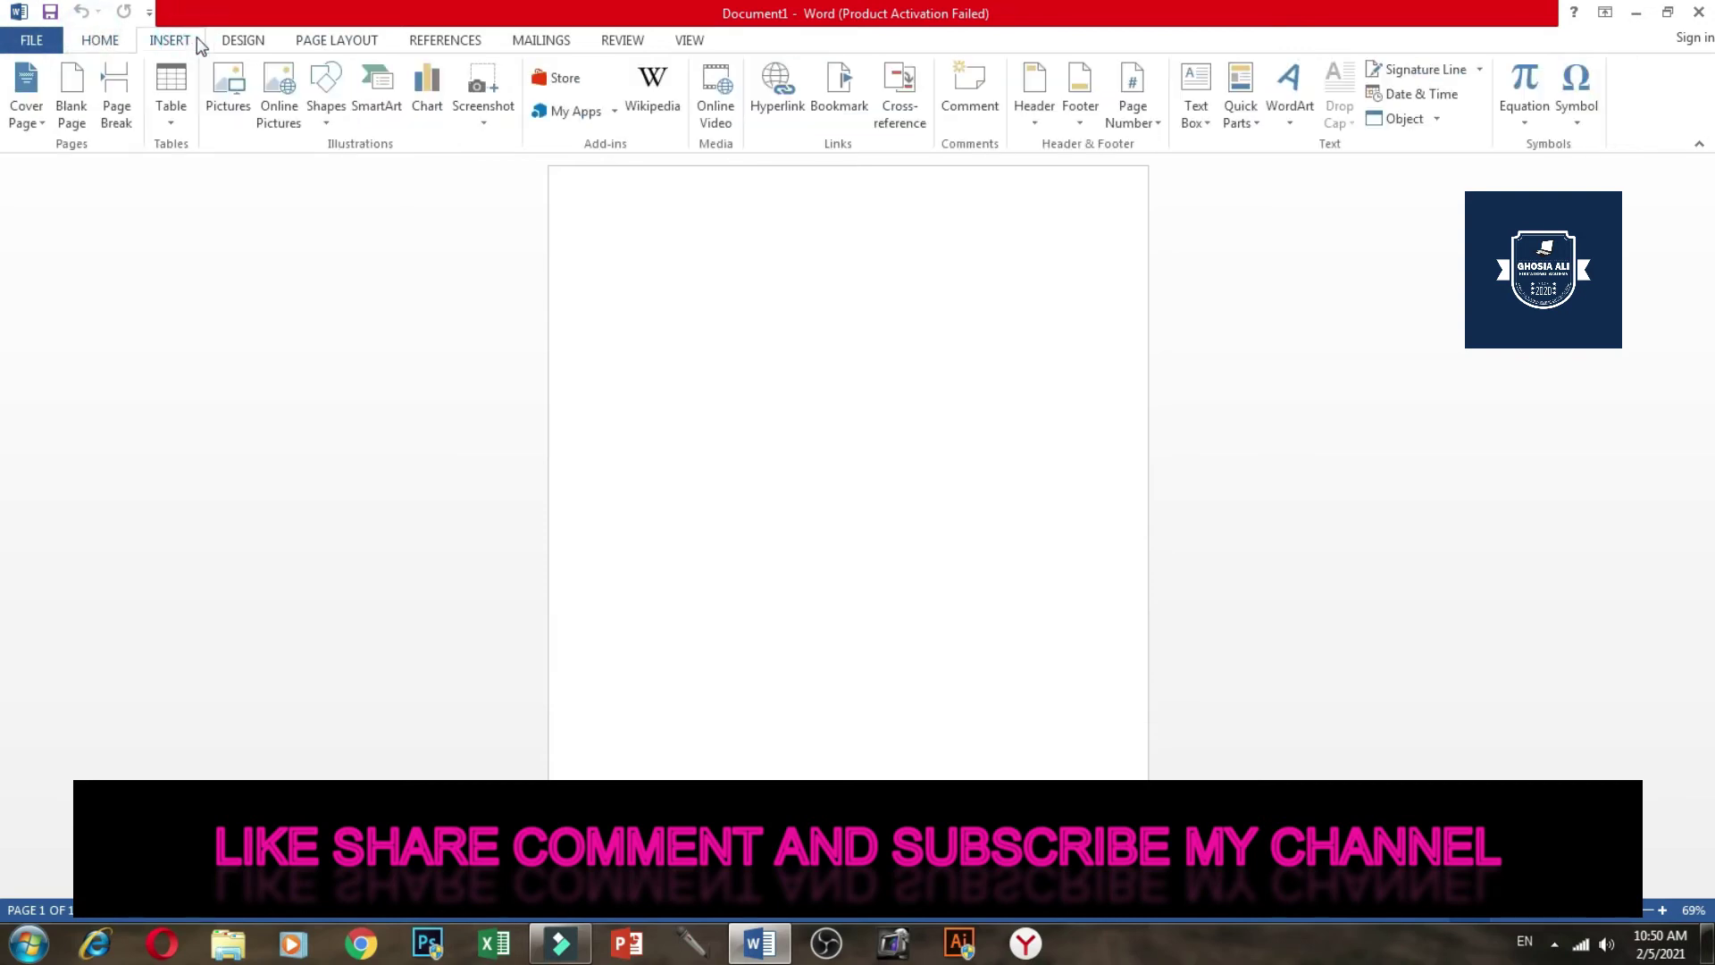
{"action": "left_click", "coordinate": [245, 41]}
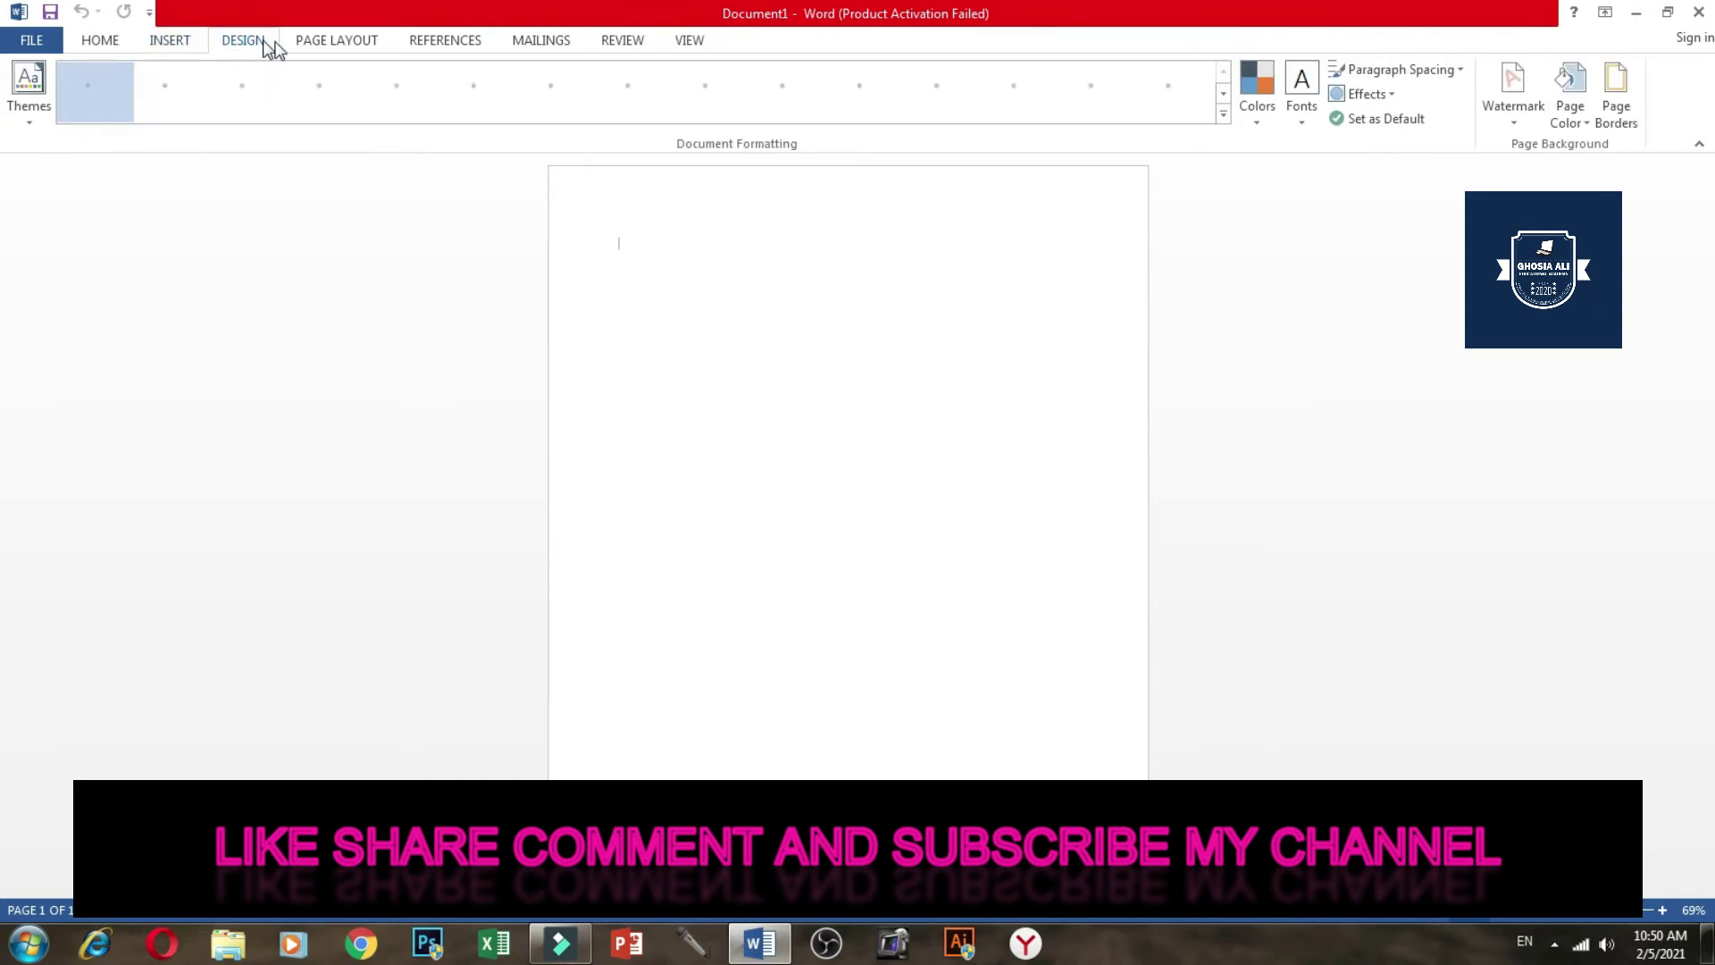
{"action": "left_click", "coordinate": [382, 49]}
{"action": "left_click", "coordinate": [457, 42]}
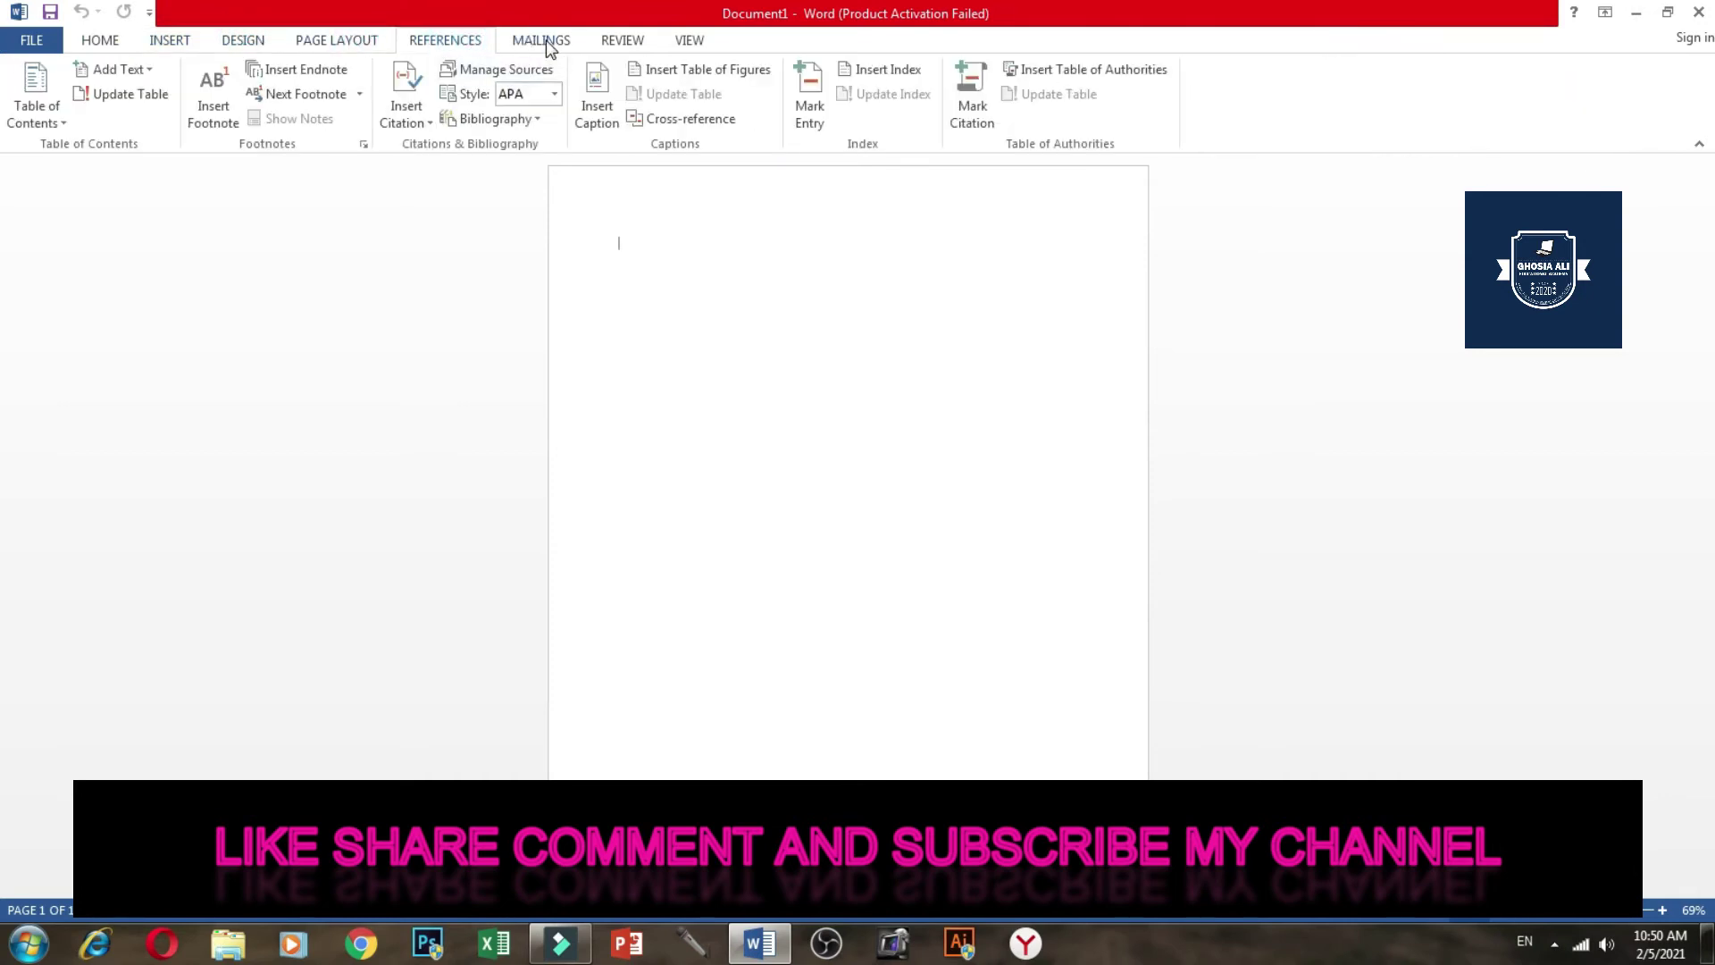
{"action": "left_click", "coordinate": [543, 41]}
{"action": "left_click", "coordinate": [624, 41]}
{"action": "left_click", "coordinate": [688, 39]}
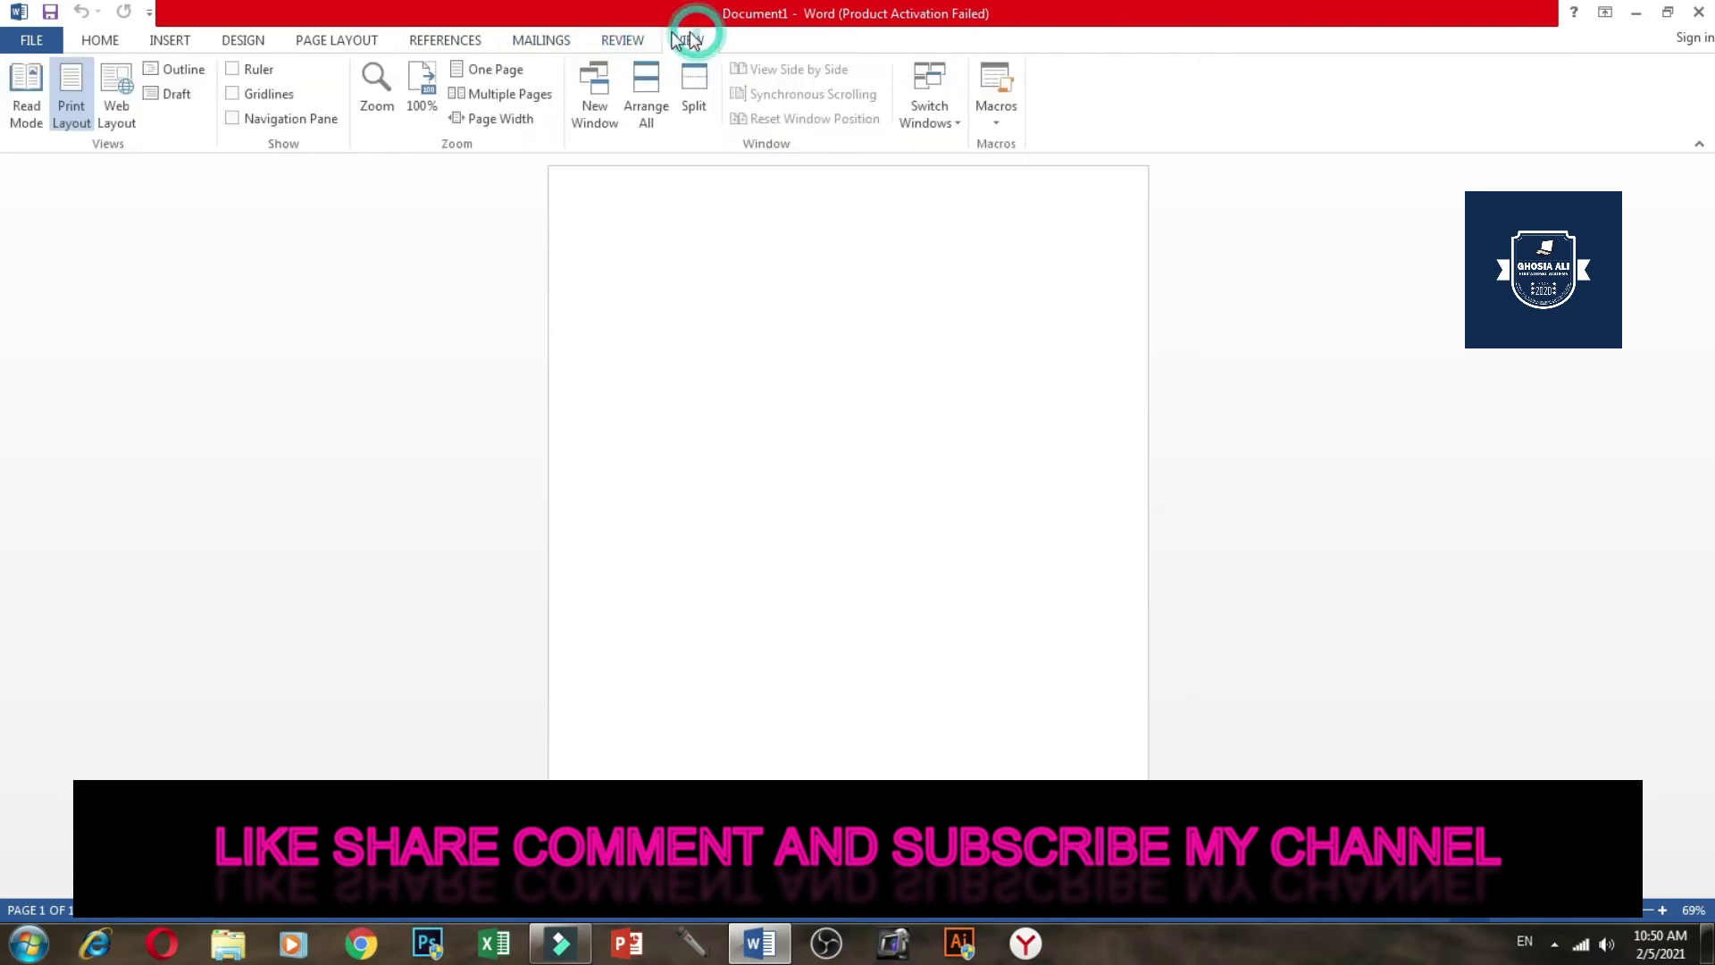
{"action": "left_click", "coordinate": [100, 44]}
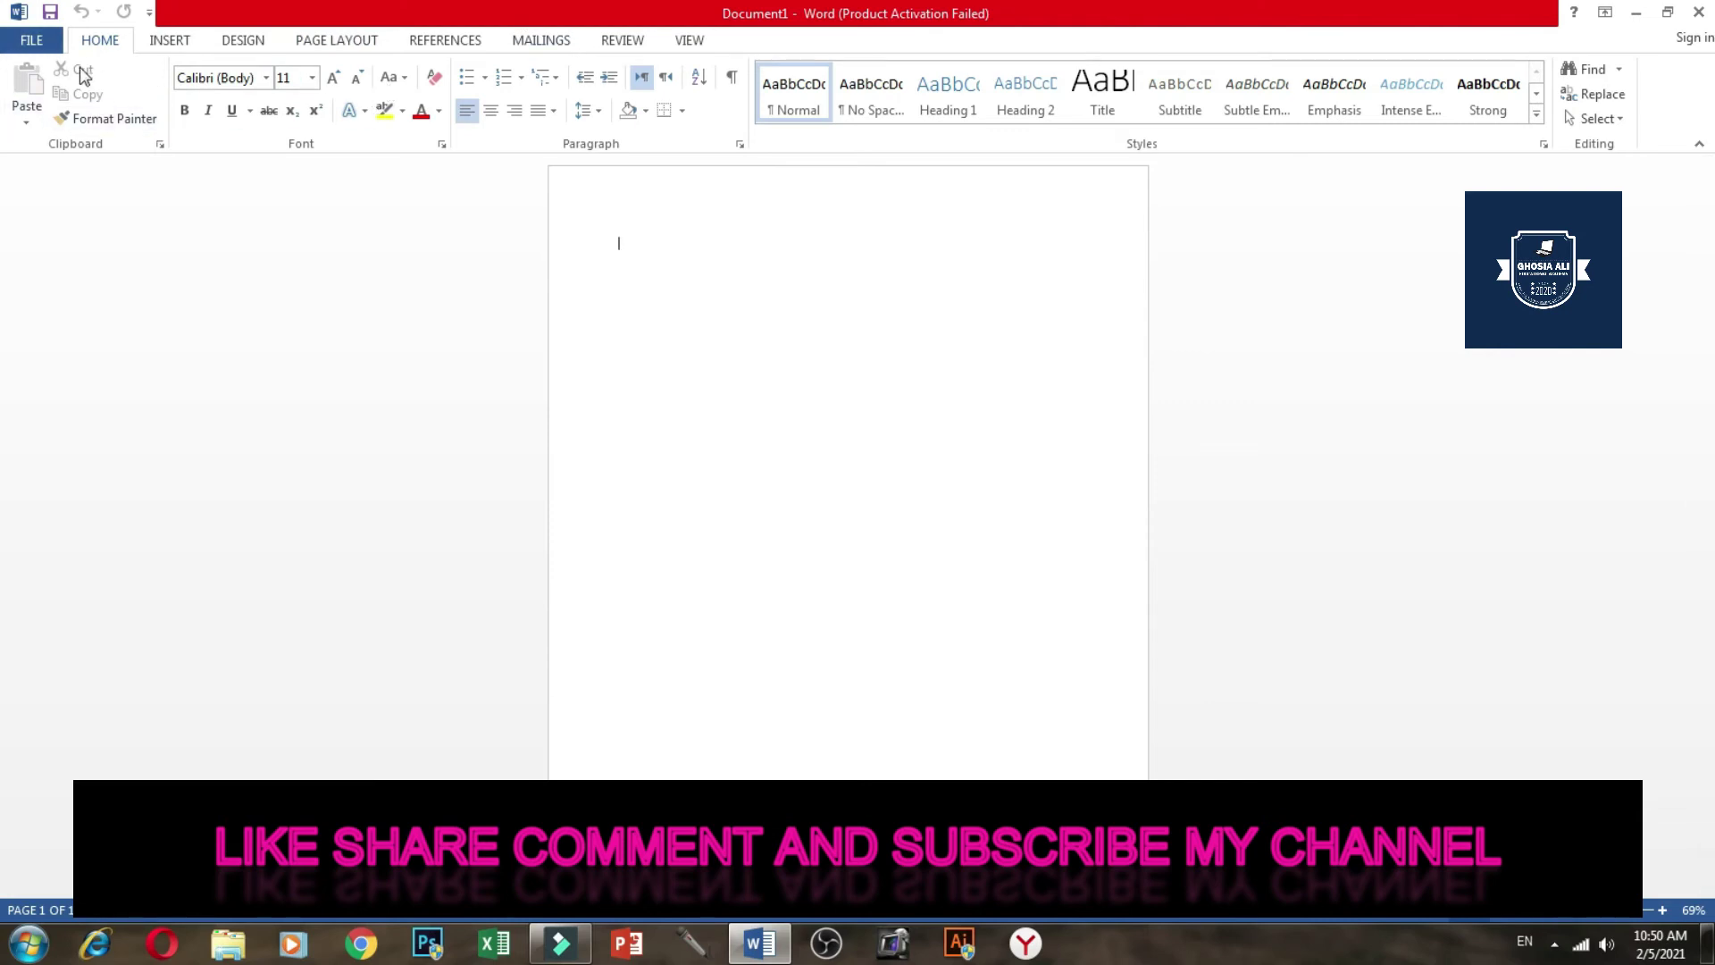
- Browse the ribbon tabs a second time, from Insert through View
{"action": "left_click", "coordinate": [179, 42]}
{"action": "left_click", "coordinate": [242, 41]}
{"action": "left_click", "coordinate": [342, 41]}
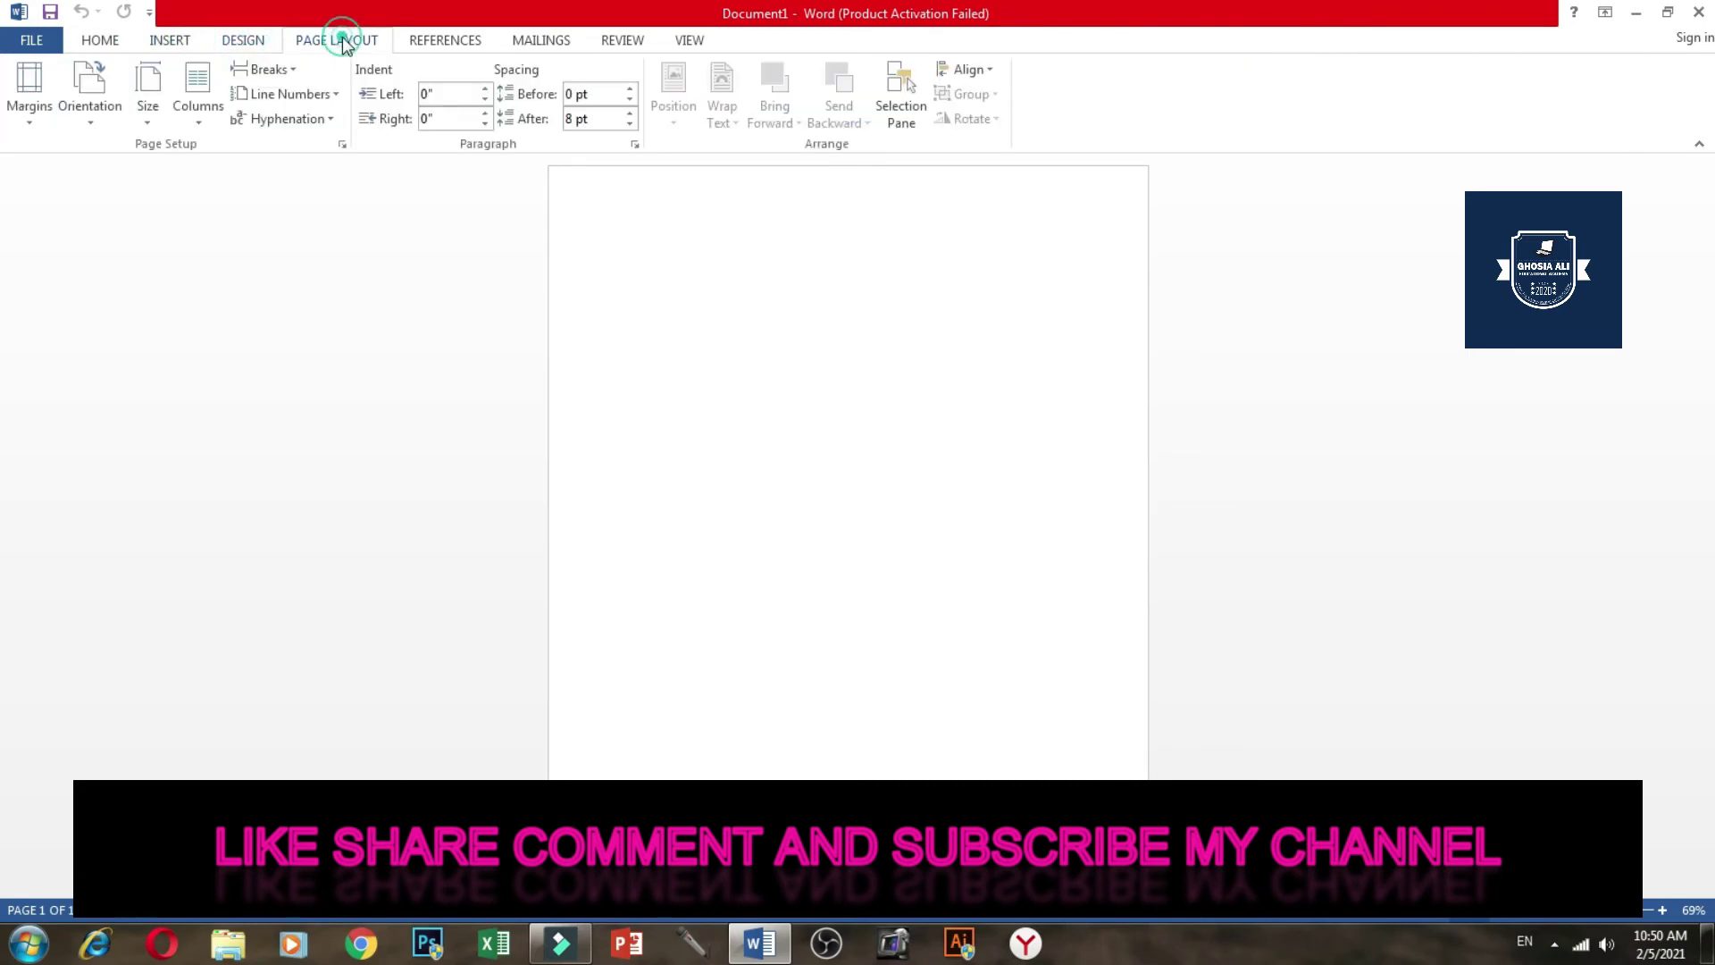
{"action": "left_click", "coordinate": [451, 40]}
{"action": "left_click", "coordinate": [543, 40]}
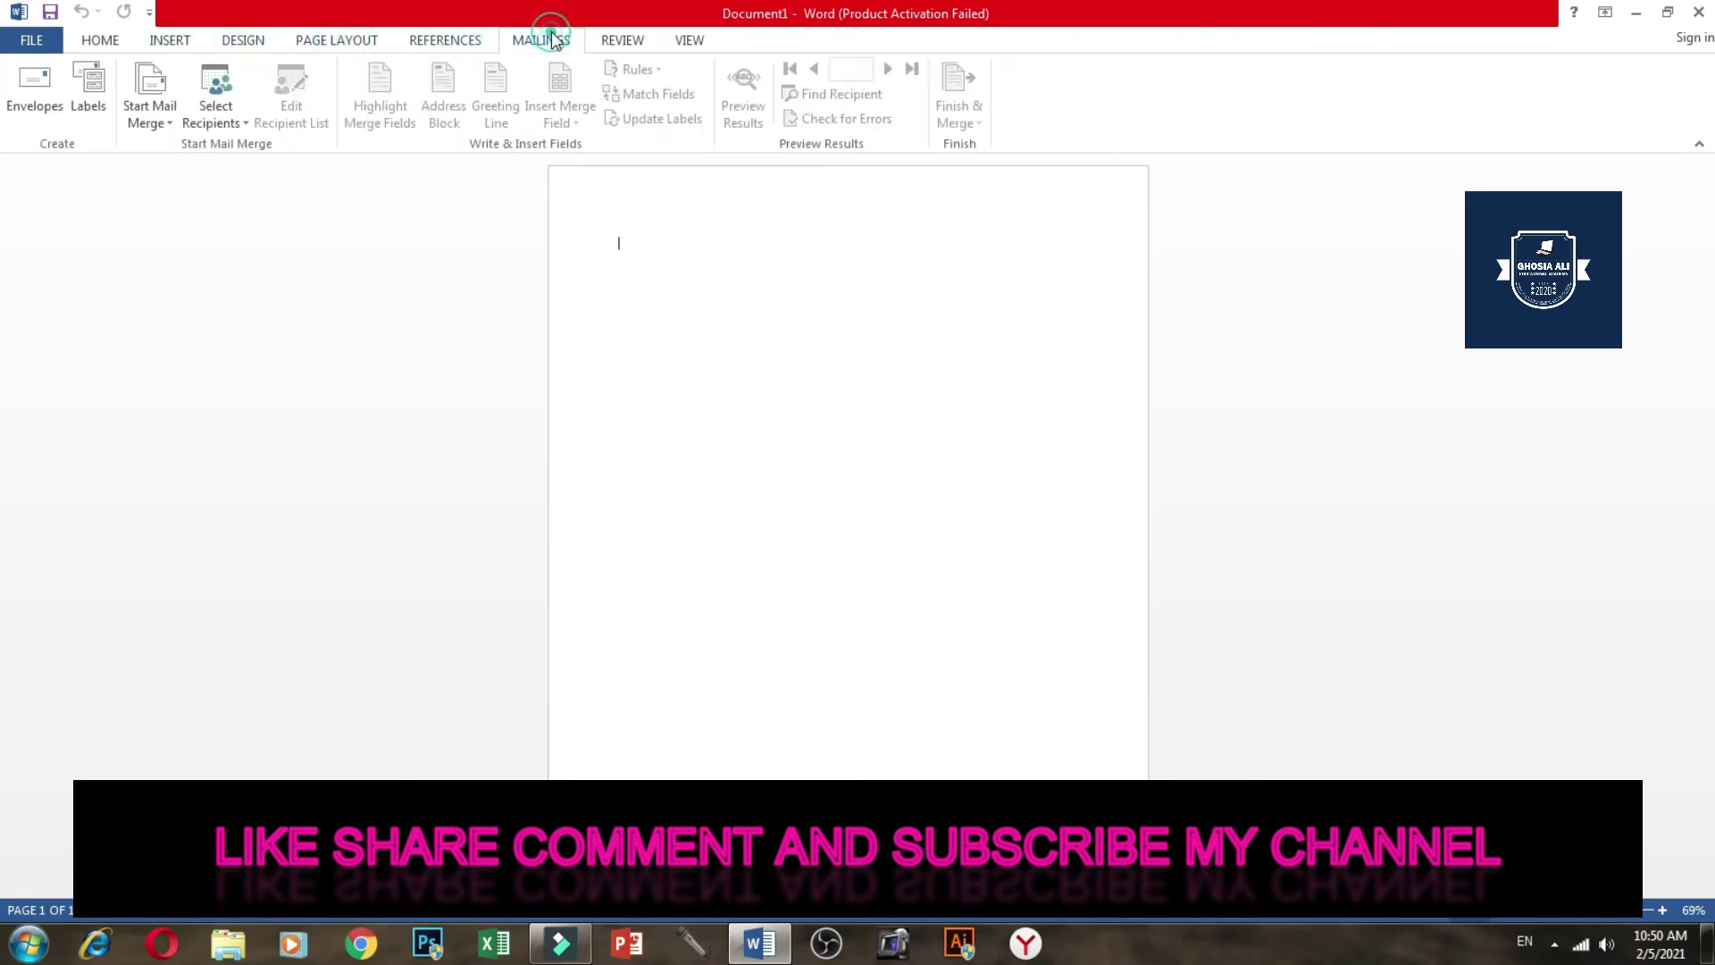
{"action": "left_click", "coordinate": [625, 42]}
{"action": "left_click", "coordinate": [690, 40]}
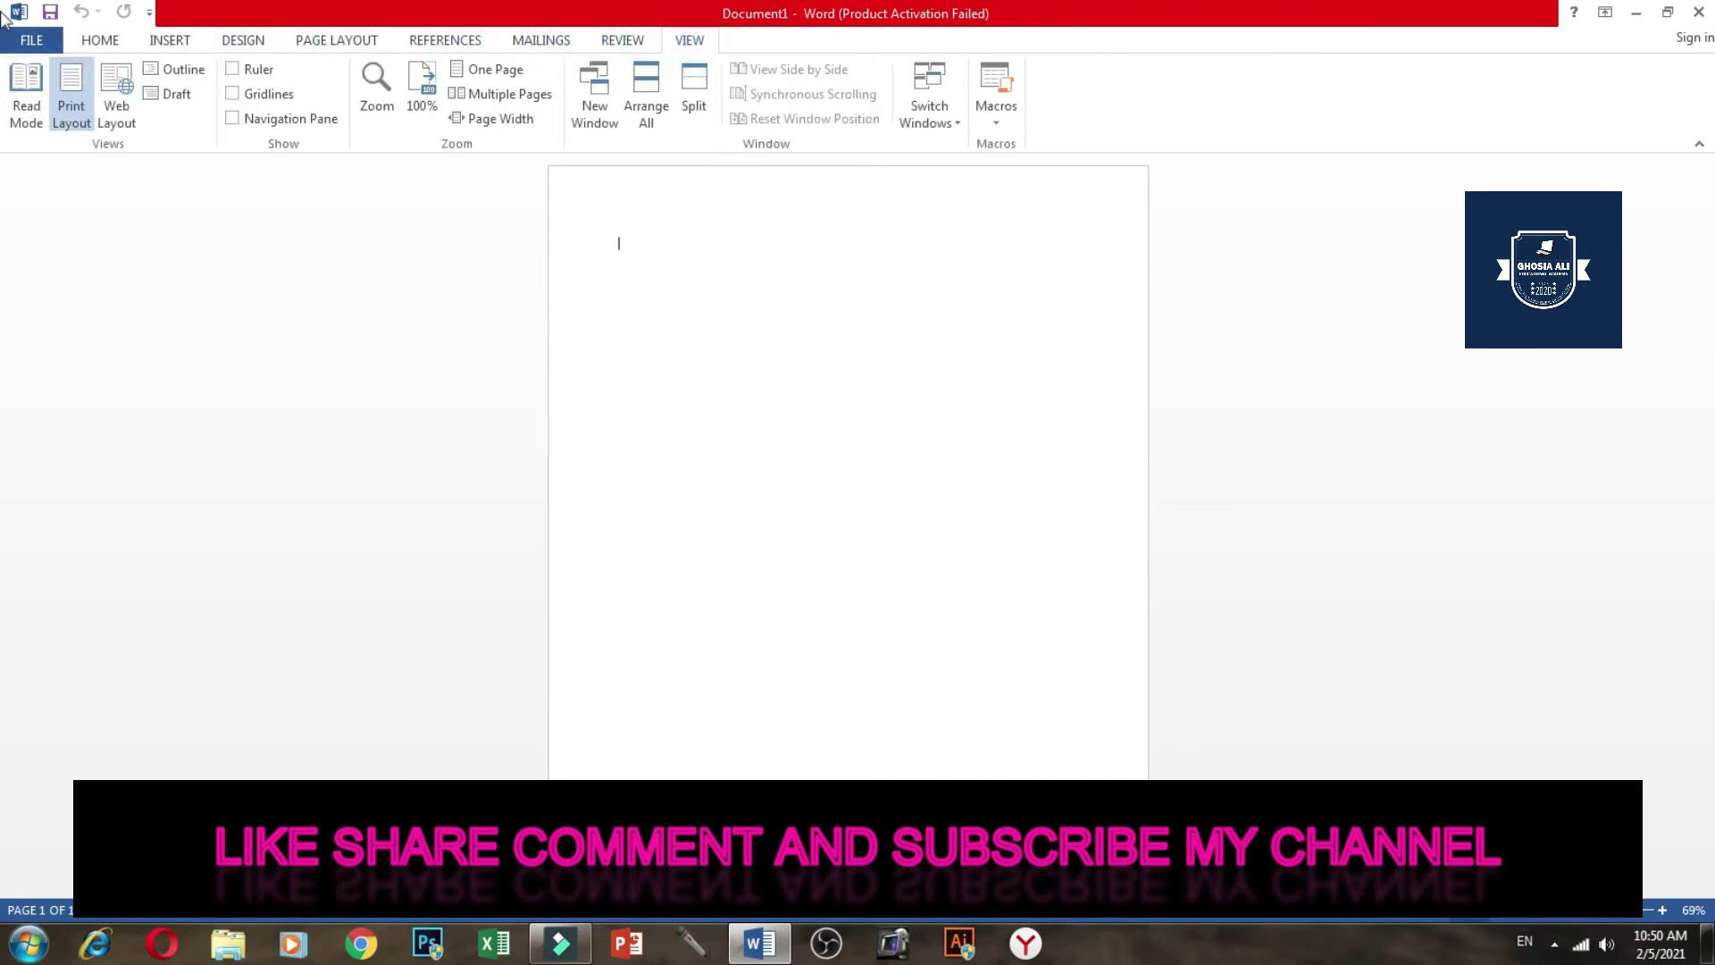
- Revisit Insert, Design and Page Layout, return to Home, and zoom the page to 78%
{"action": "left_click", "coordinate": [181, 40]}
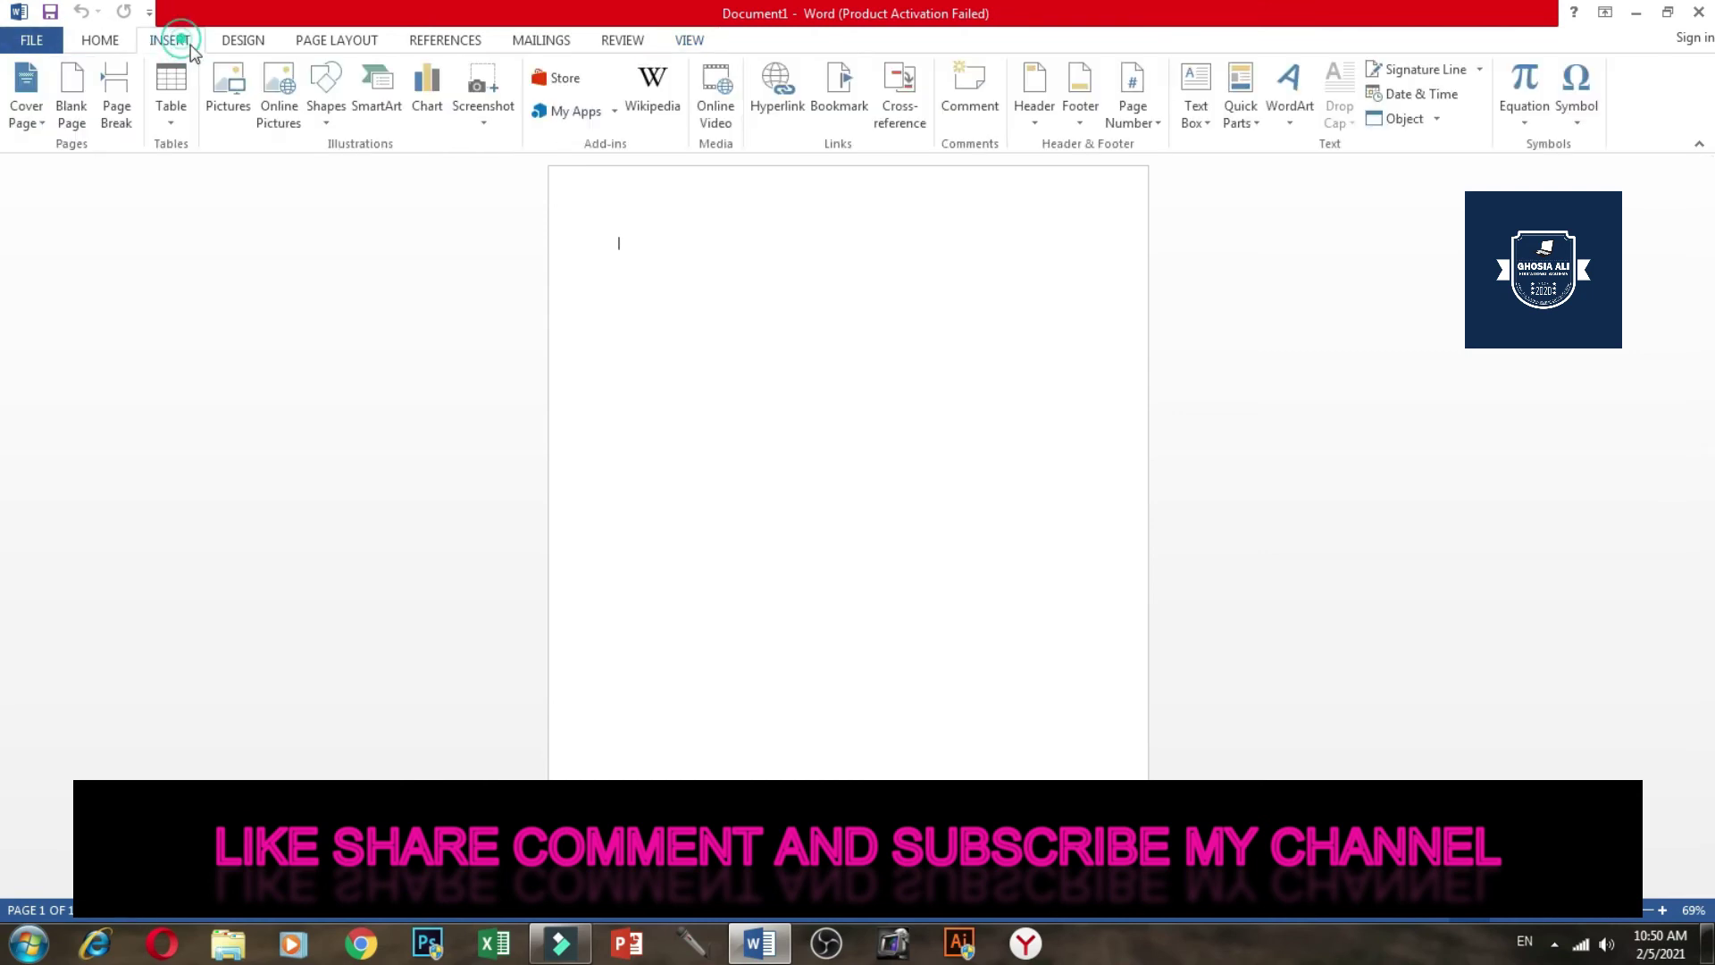
{"action": "left_click", "coordinate": [241, 39]}
{"action": "left_click", "coordinate": [337, 40]}
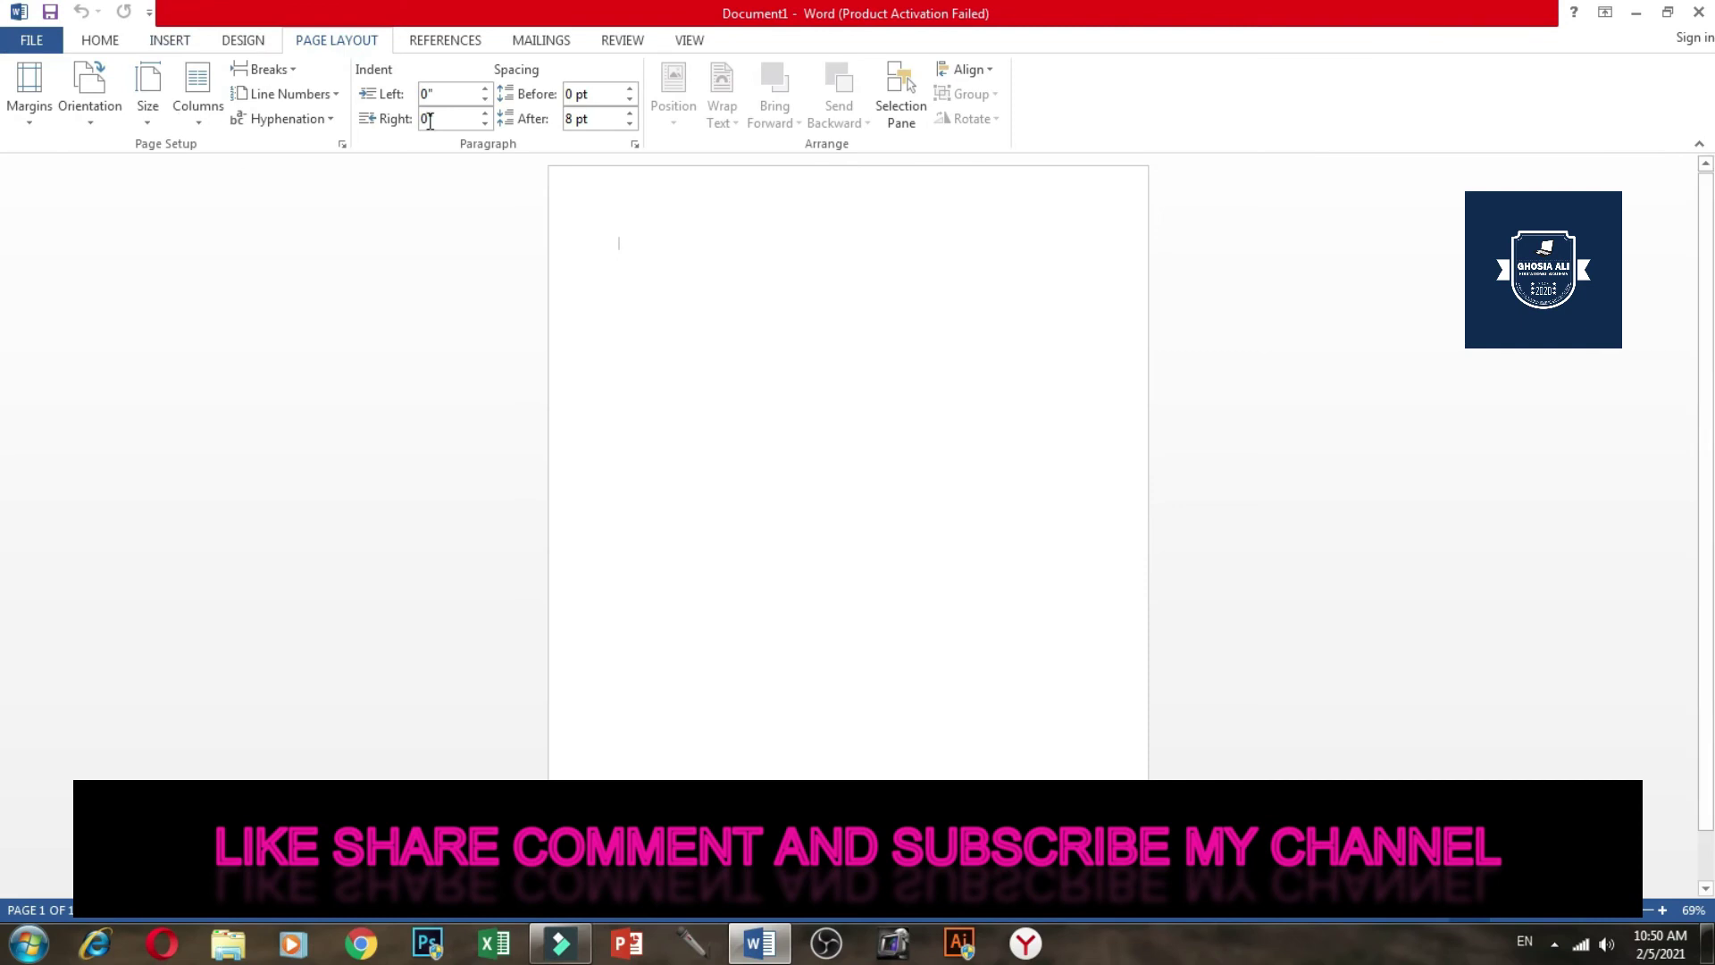
{"action": "left_click", "coordinate": [100, 40]}
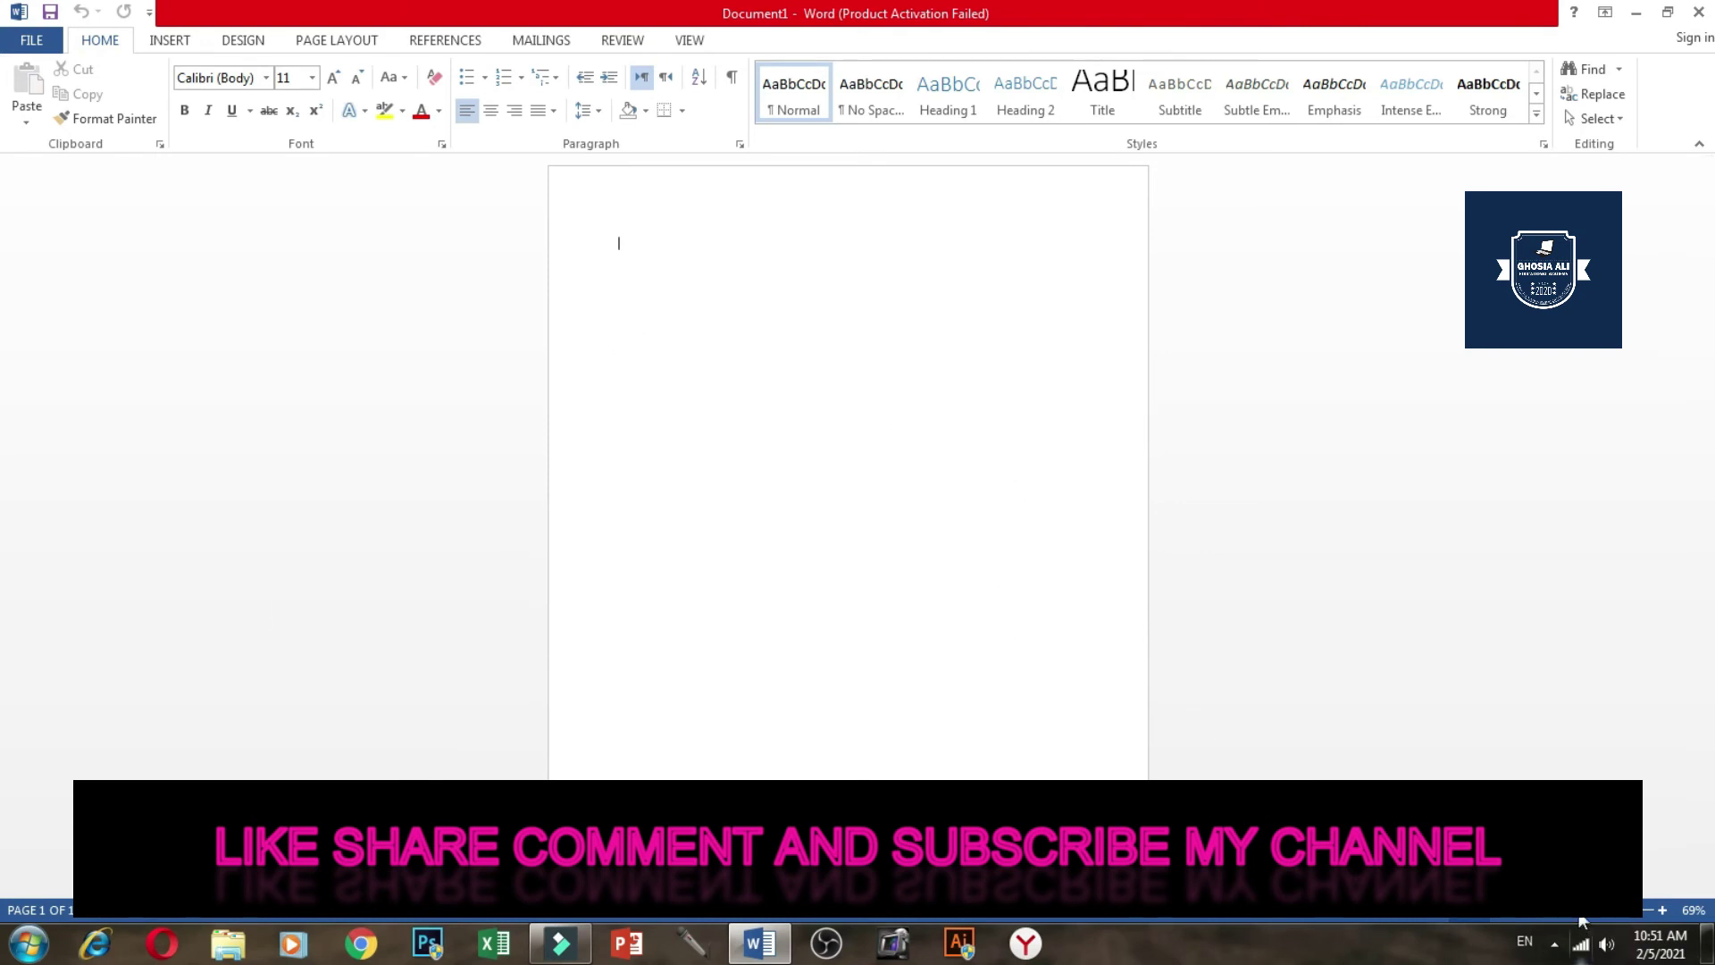
{"action": "mouse_move", "coordinate": [1581, 920]}
{"action": "left_mouse_down"}
{"action": "mouse_move", "coordinate": [1602, 920]}
{"action": "mouse_move", "coordinate": [1432, 921]}
{"action": "left_mouse_up"}
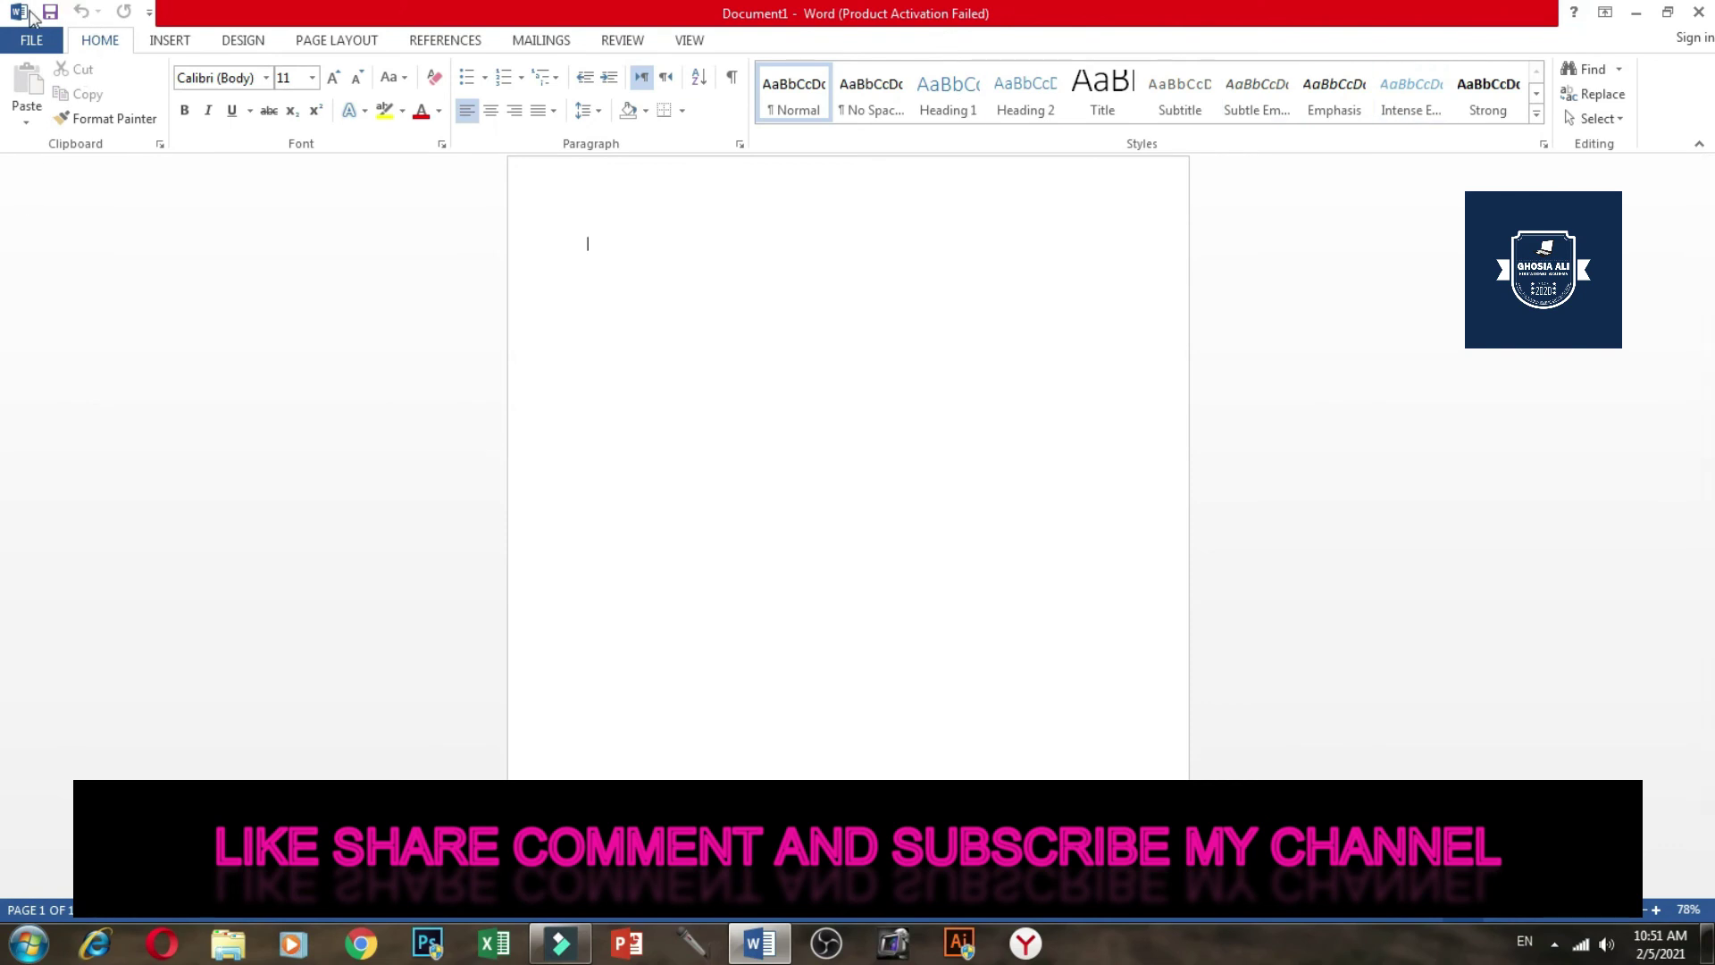
{"action": "left_click", "coordinate": [40, 40]}
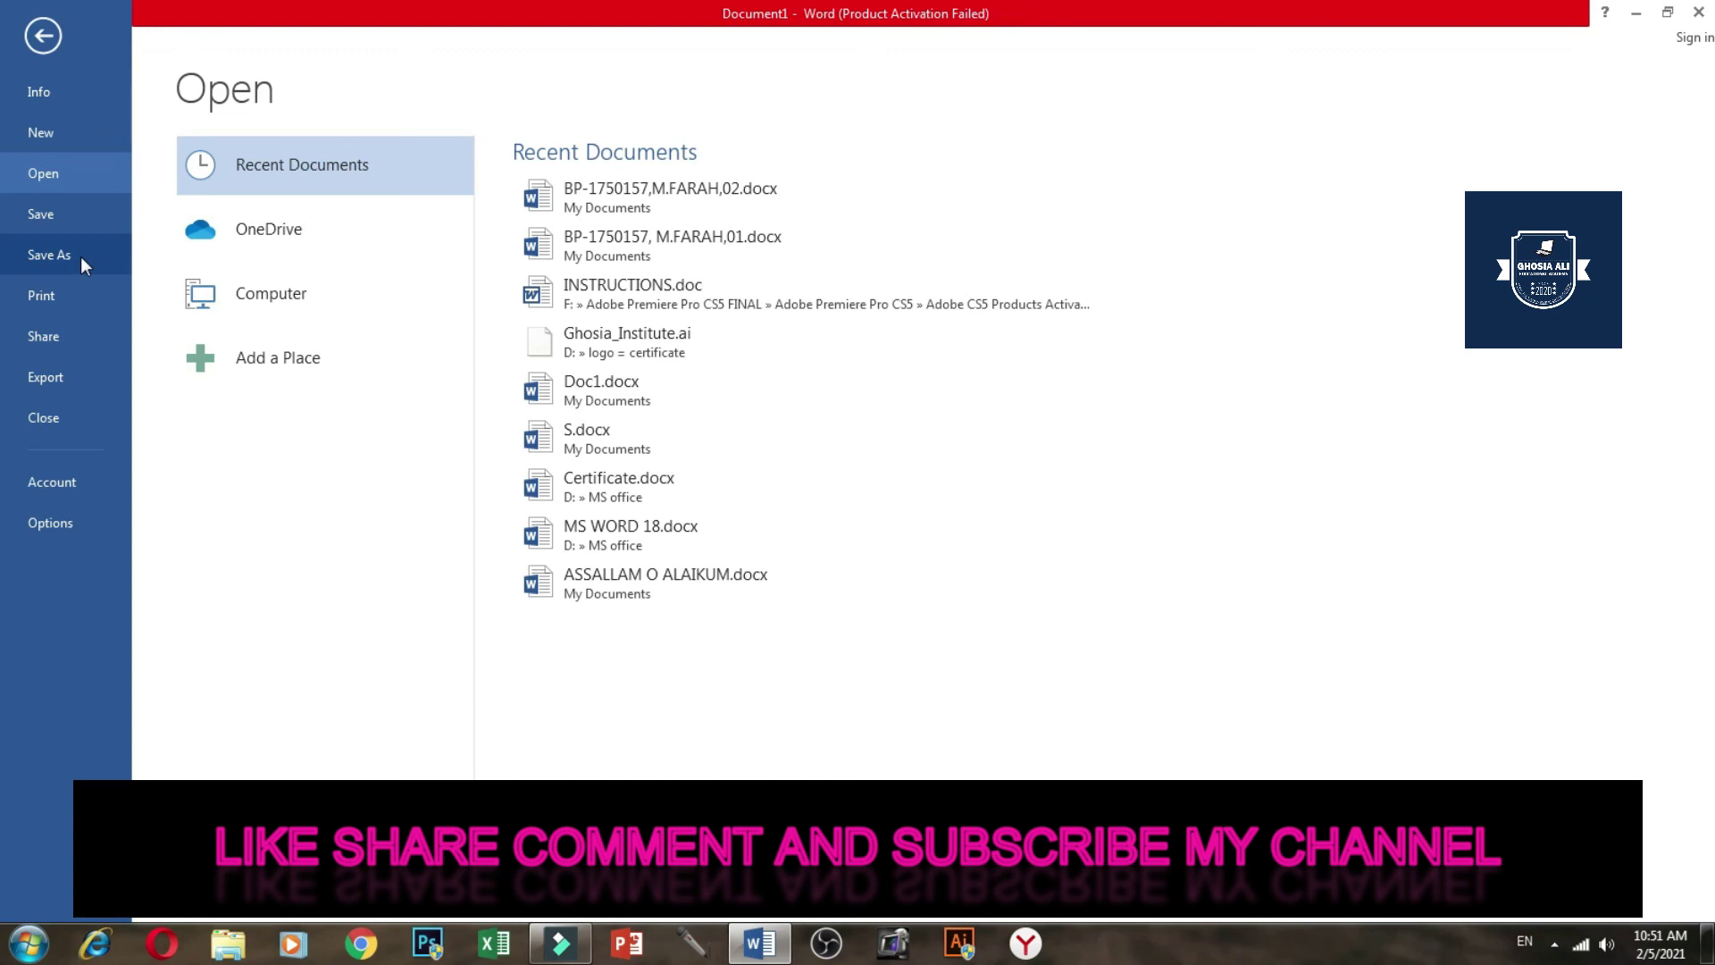
{"action": "left_click", "coordinate": [49, 36]}
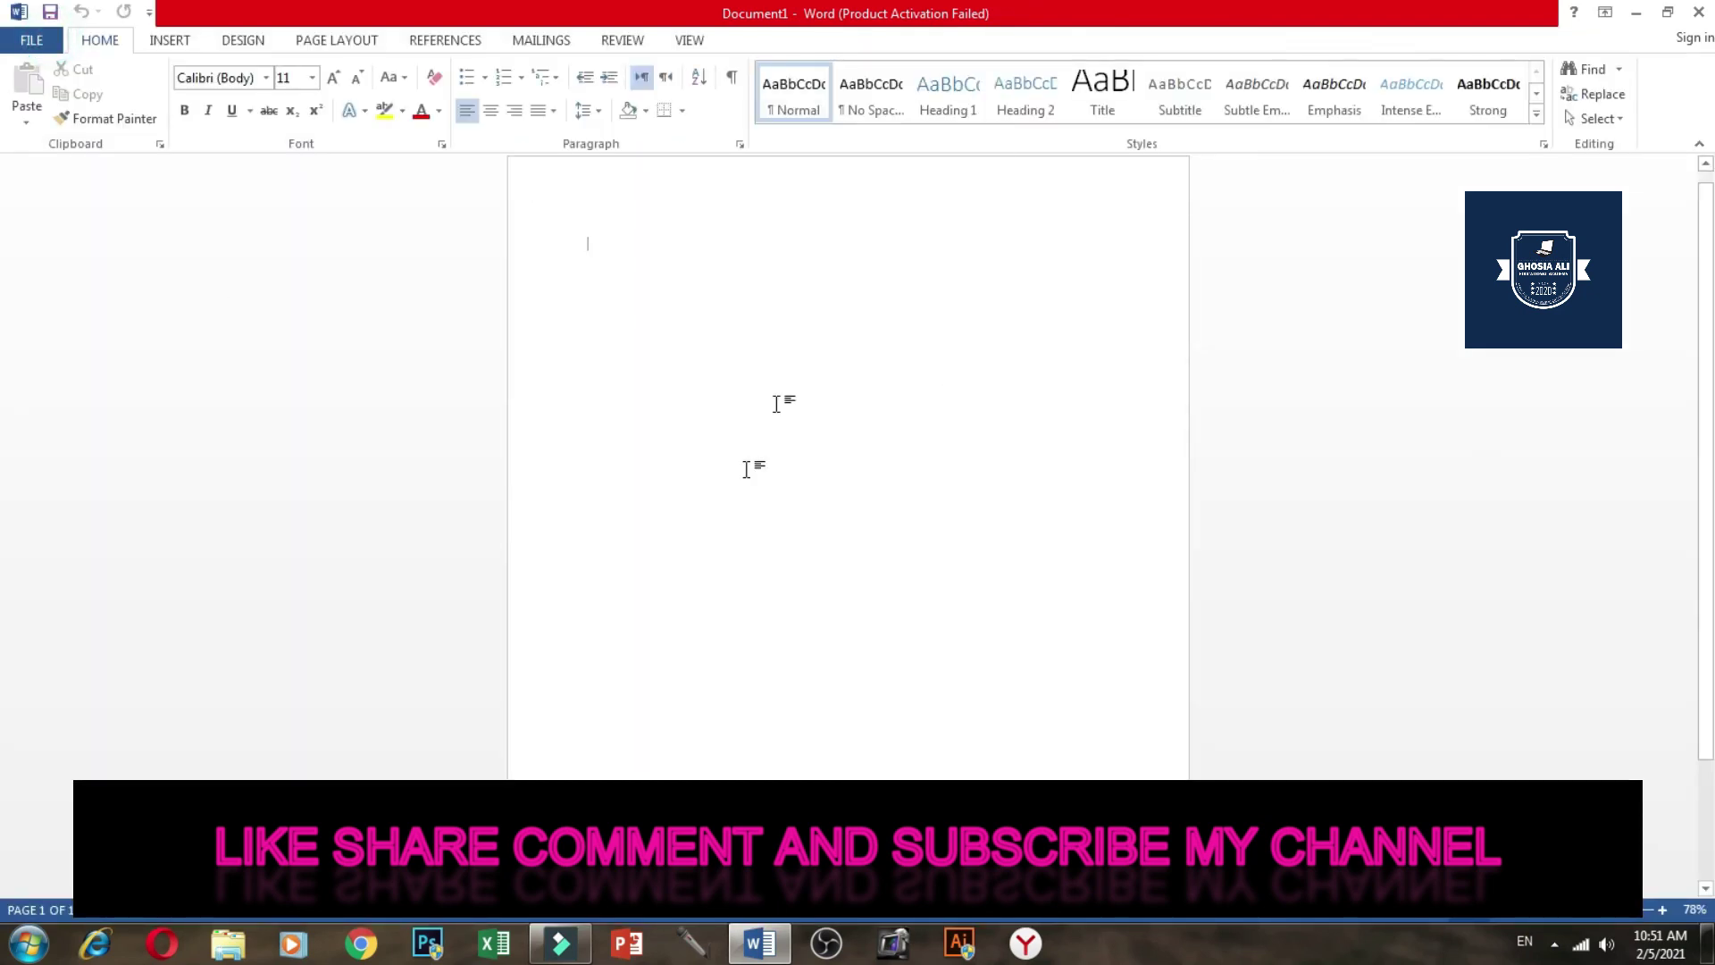